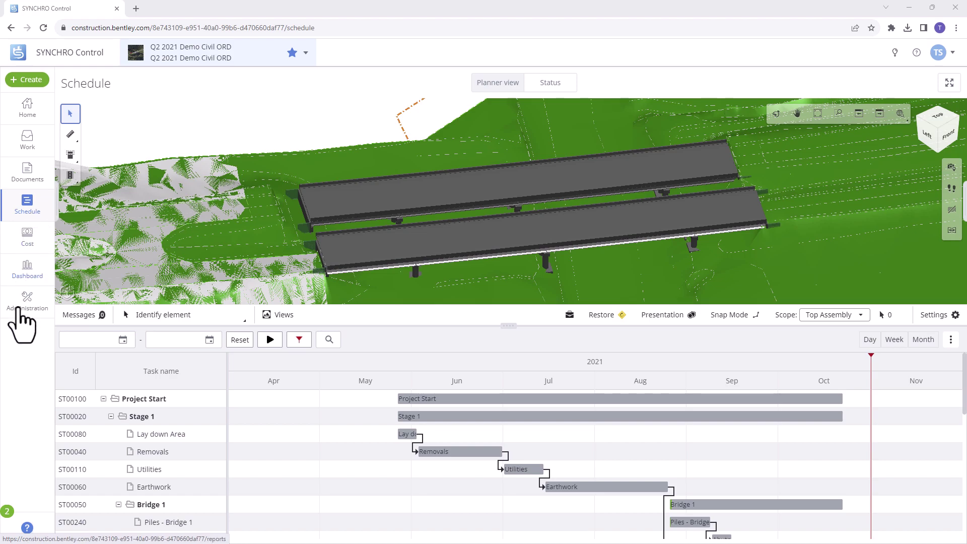
Pick a date range of May 27 to Oct 22, 2021, then reset it
{"action": "left_click", "coordinate": [36, 318]}
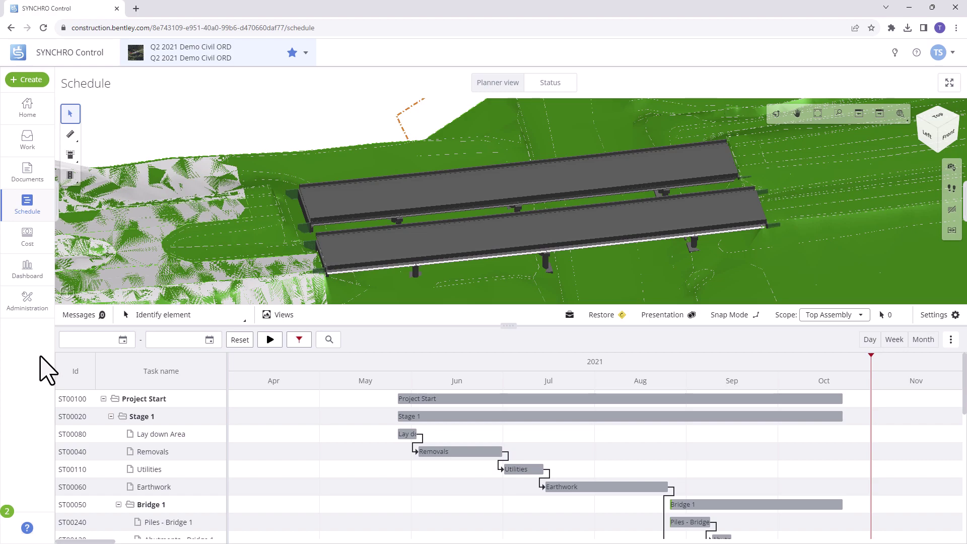
{"action": "left_click", "coordinate": [122, 340]}
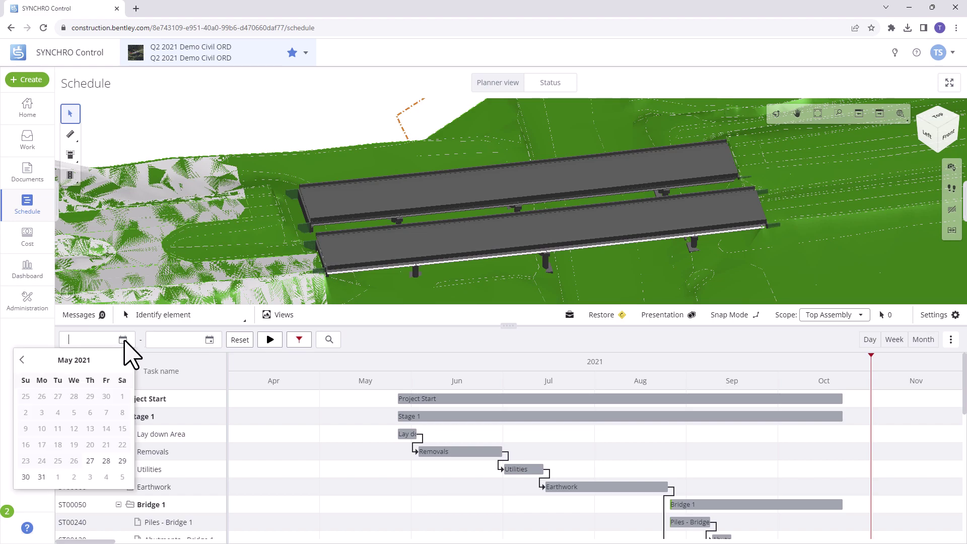
{"action": "left_click", "coordinate": [91, 461]}
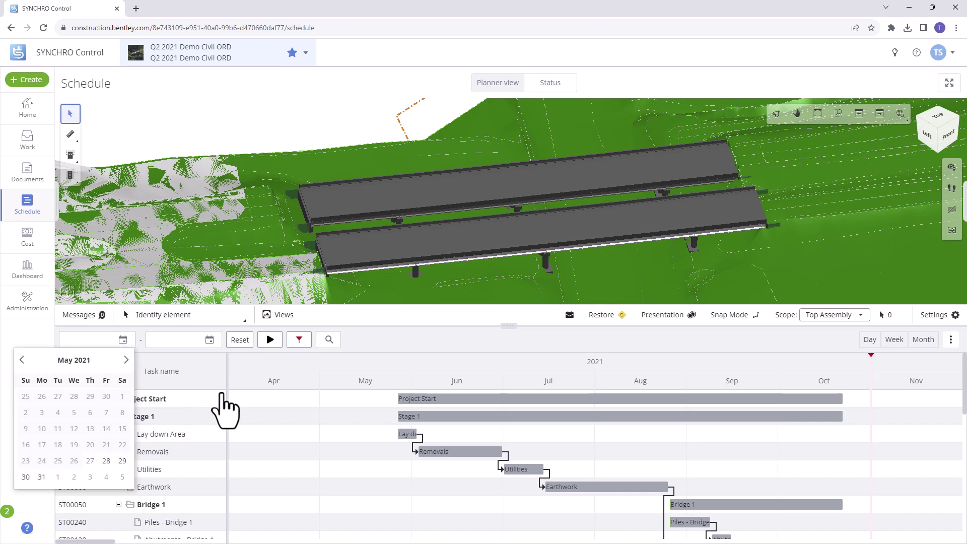
{"action": "left_click", "coordinate": [210, 339]}
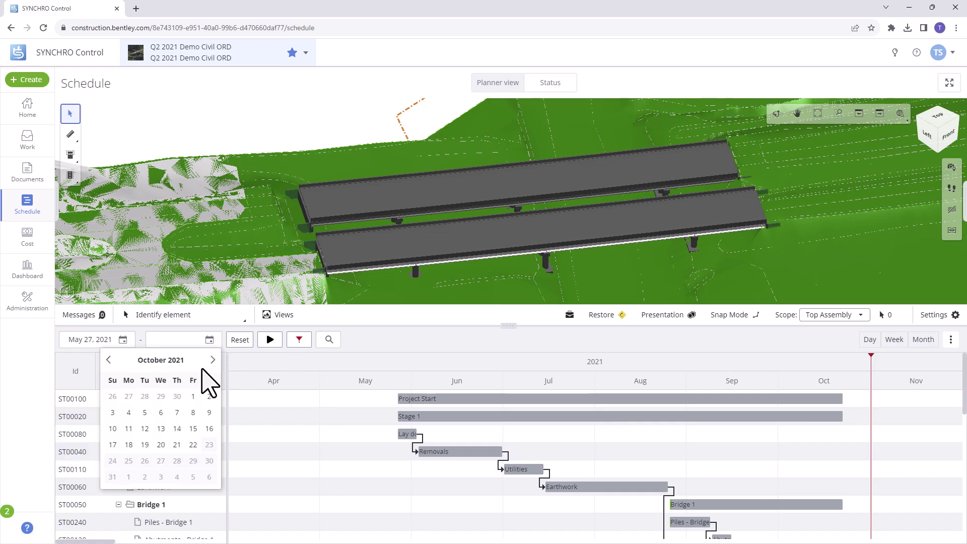
{"action": "left_click", "coordinate": [192, 446]}
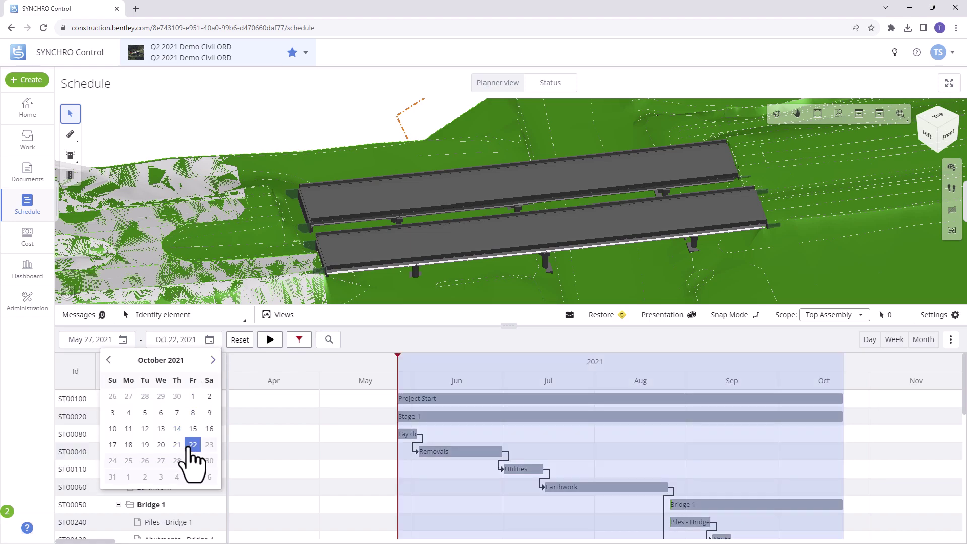
{"action": "left_click", "coordinate": [239, 340]}
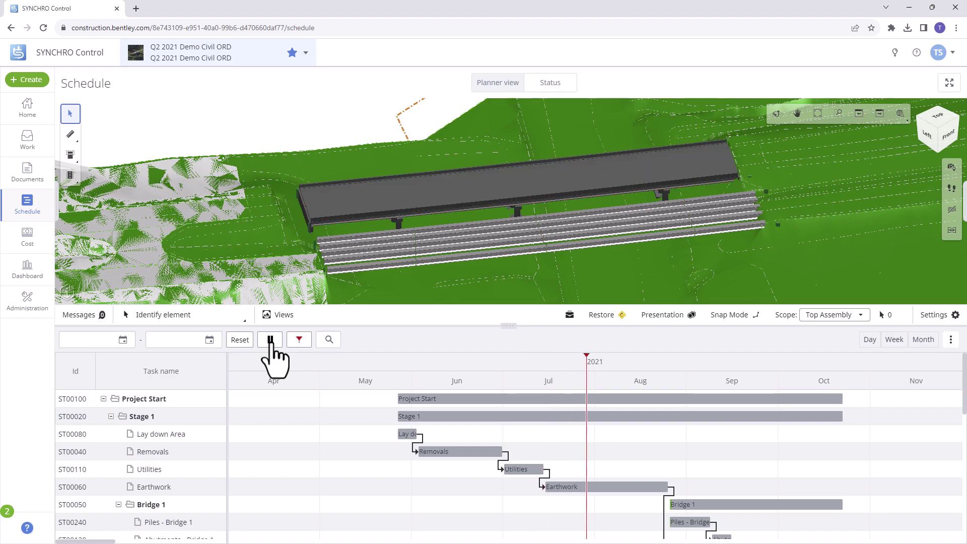
Pause playback and move the schedule time from late October back to late May
{"action": "left_click", "coordinate": [271, 340]}
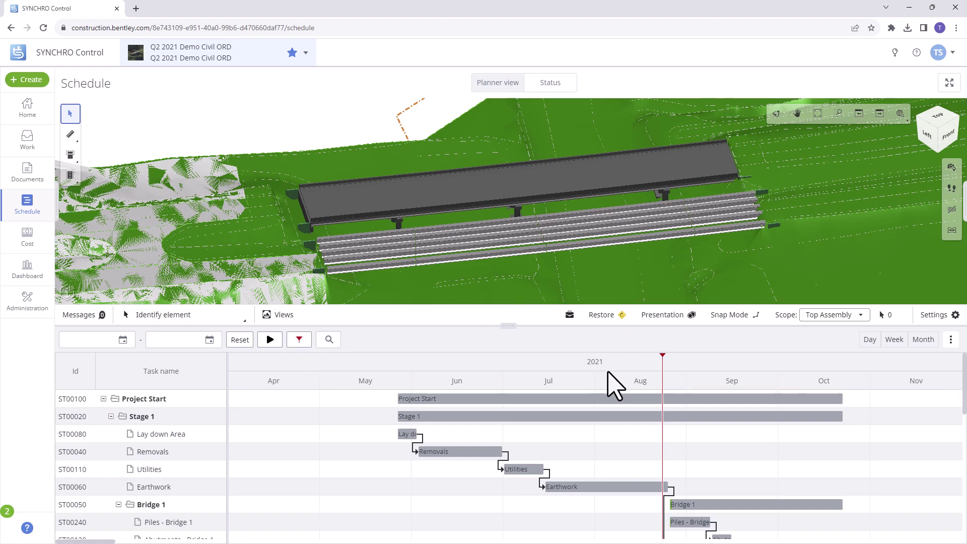
{"action": "left_click", "coordinate": [846, 359]}
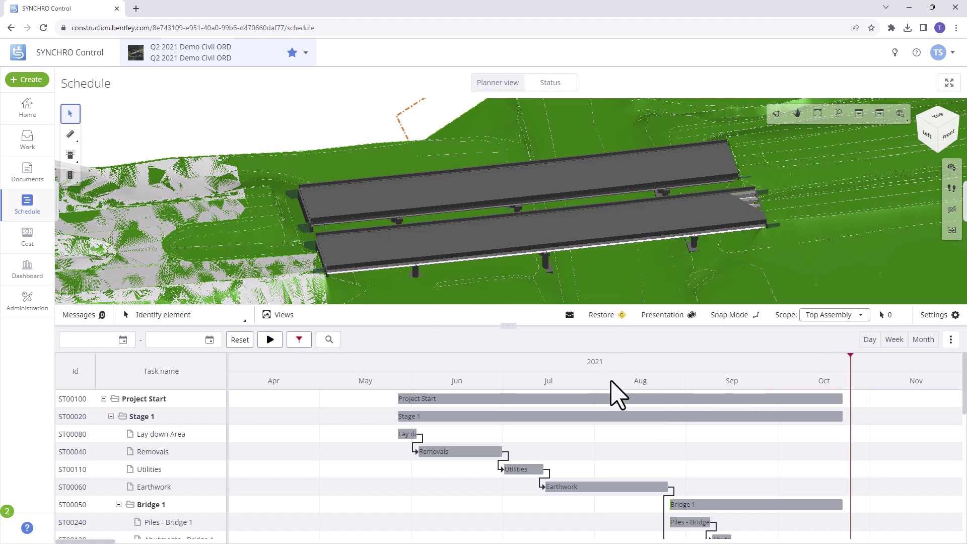
{"action": "left_click", "coordinate": [608, 366]}
{"action": "left_click", "coordinate": [402, 366]}
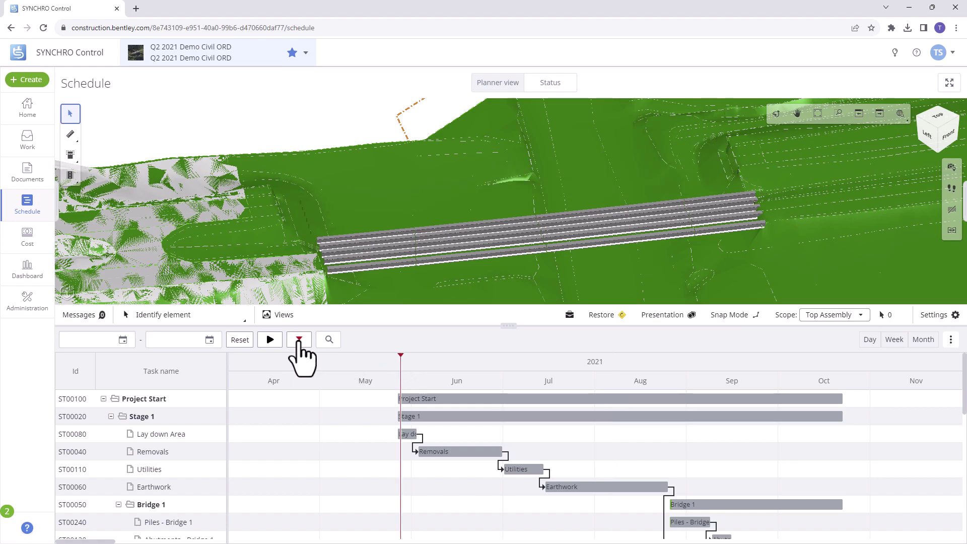
Filter the task list to 'bridge' tasks and switch the Gantt scale to Month
{"action": "left_click", "coordinate": [329, 340]}
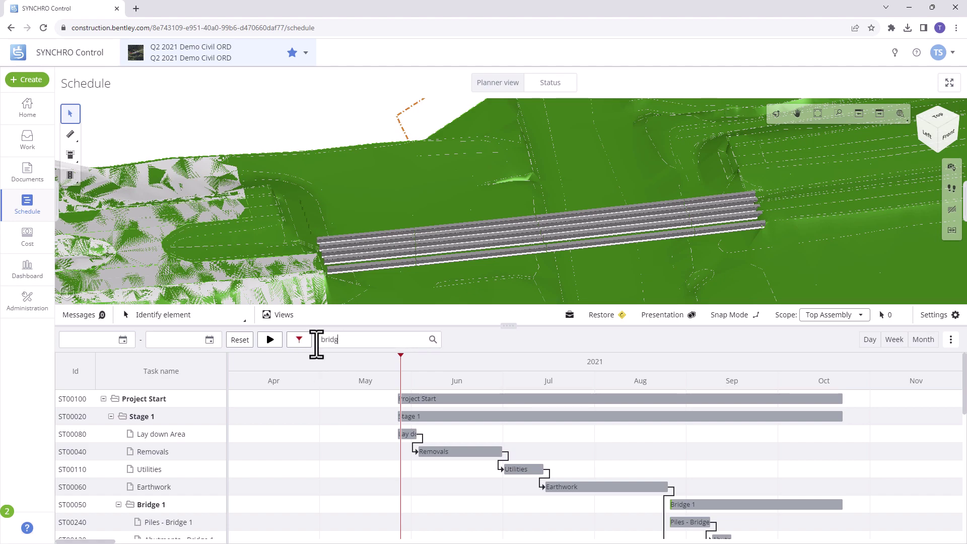
{"action": "key", "text": "Return"}
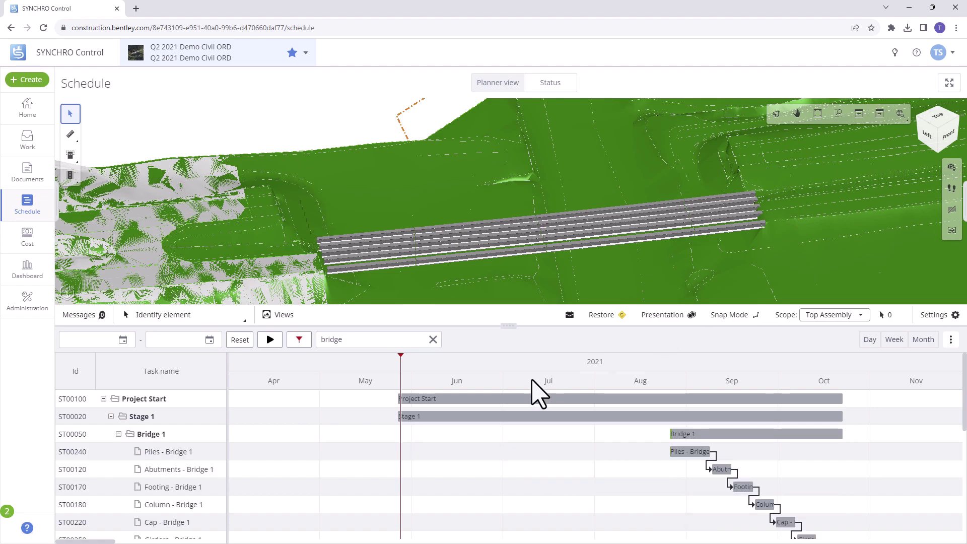
{"action": "left_click", "coordinate": [867, 340]}
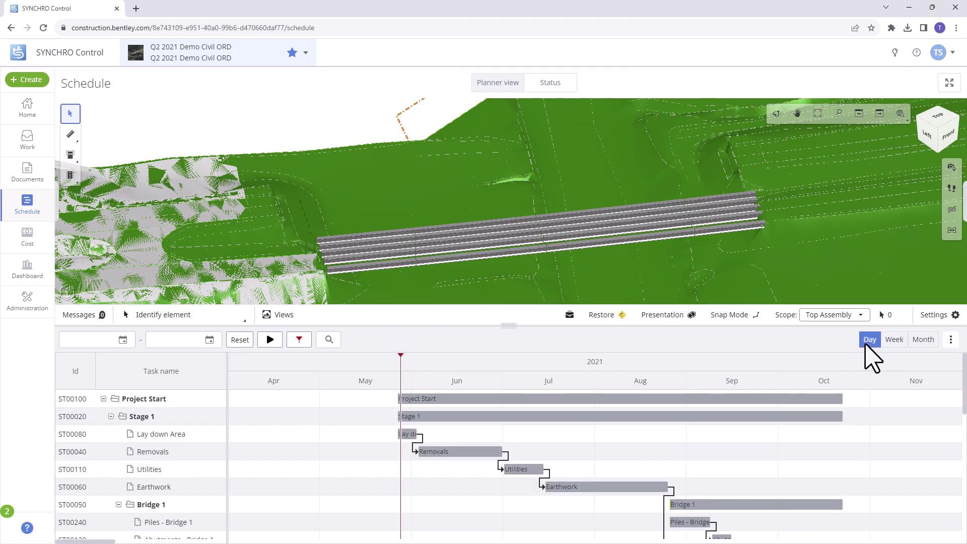
{"action": "left_click", "coordinate": [896, 345]}
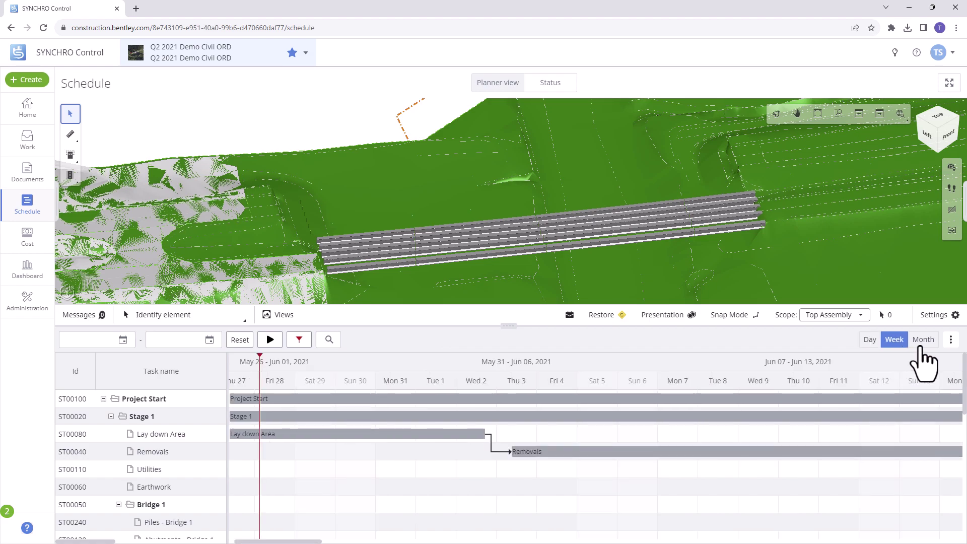
{"action": "left_click", "coordinate": [923, 346]}
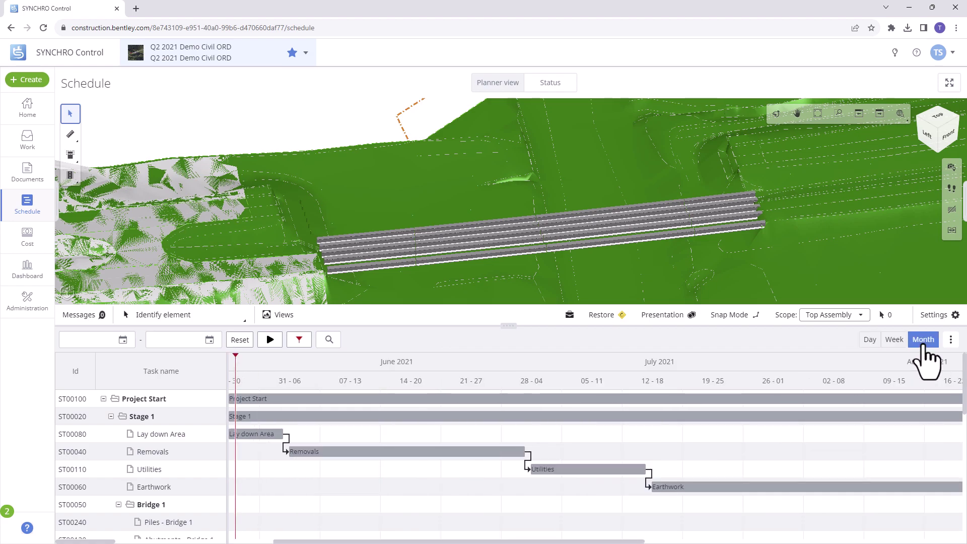
Set the playback speed to 1 month and keep the font size at Medium
{"action": "left_click", "coordinate": [950, 340]}
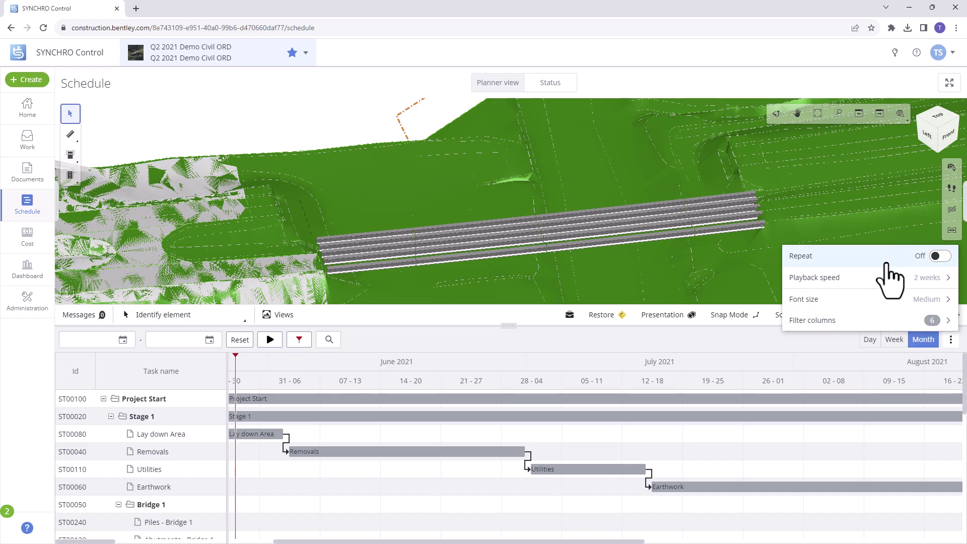
{"action": "left_click", "coordinate": [828, 275]}
{"action": "scroll", "coordinate": [897, 253], "scroll_direction": "down", "scroll_amount": 3}
{"action": "left_click", "coordinate": [916, 276]}
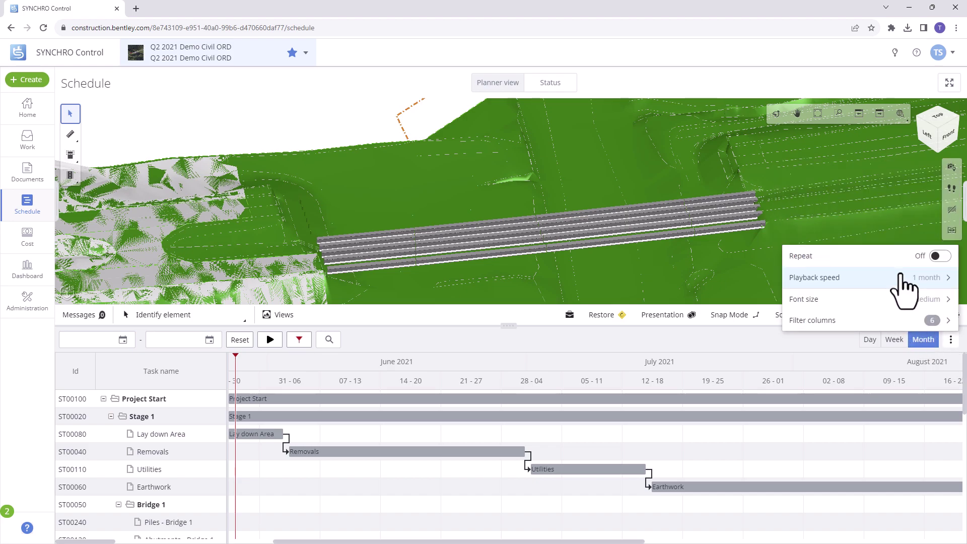
{"action": "left_click", "coordinate": [917, 302]}
{"action": "left_click", "coordinate": [893, 278]}
Turn on the Remaining Physical Quantity column
{"action": "left_click", "coordinate": [935, 321]}
{"action": "scroll", "coordinate": [878, 261], "scroll_direction": "down", "scroll_amount": 3}
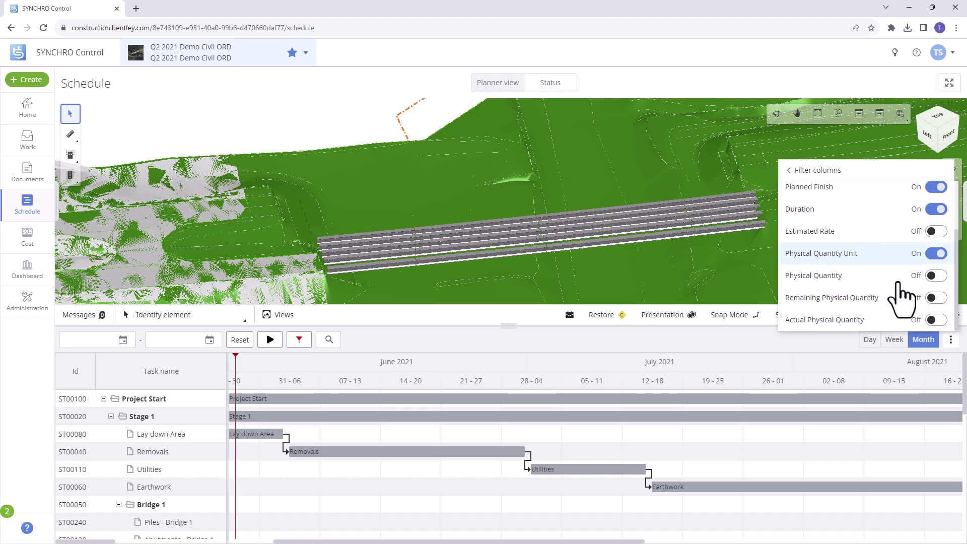
{"action": "left_click", "coordinate": [934, 298]}
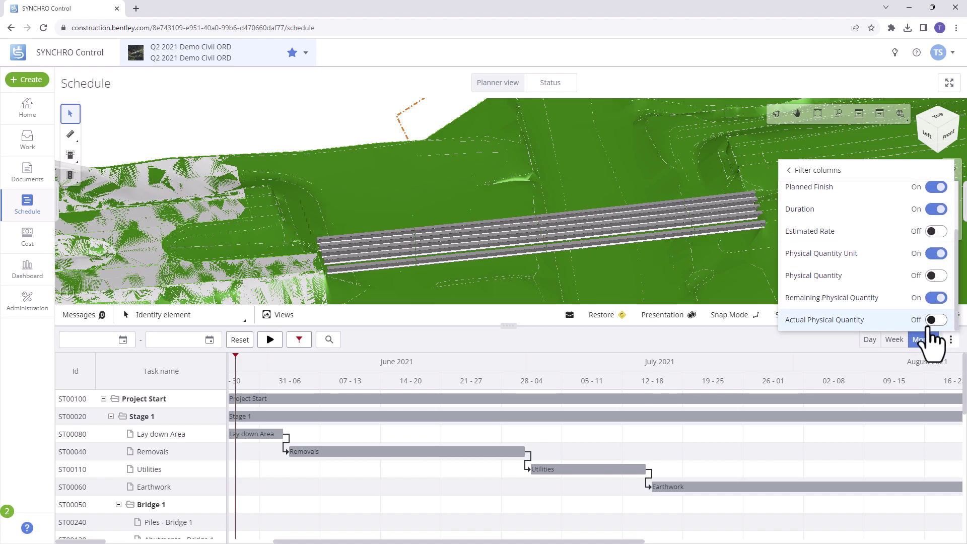
{"action": "scroll", "coordinate": [162, 485], "scroll_direction": "down", "scroll_amount": 10}
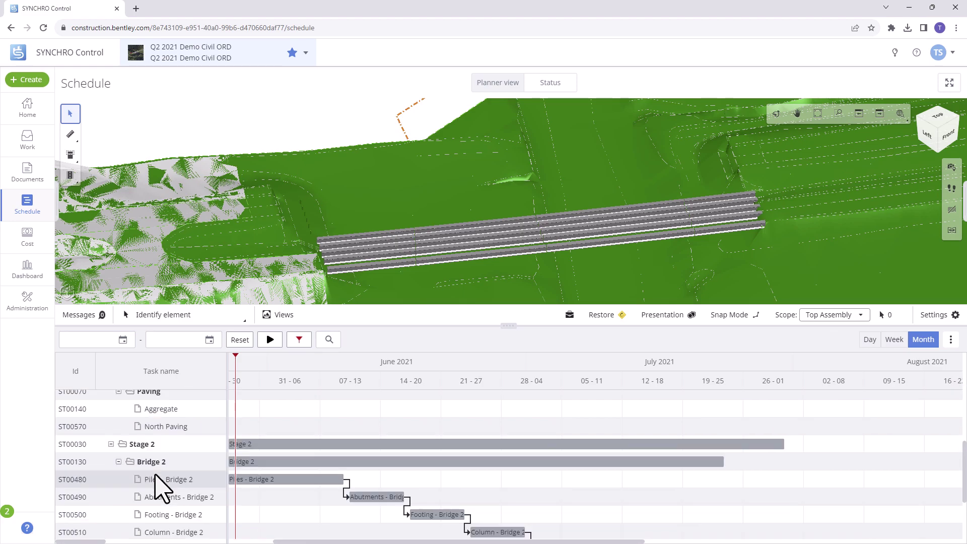
Open the Deck - Bridge 2 task properties and expand its duration, planned start and finish dates
{"action": "left_click", "coordinate": [169, 459]}
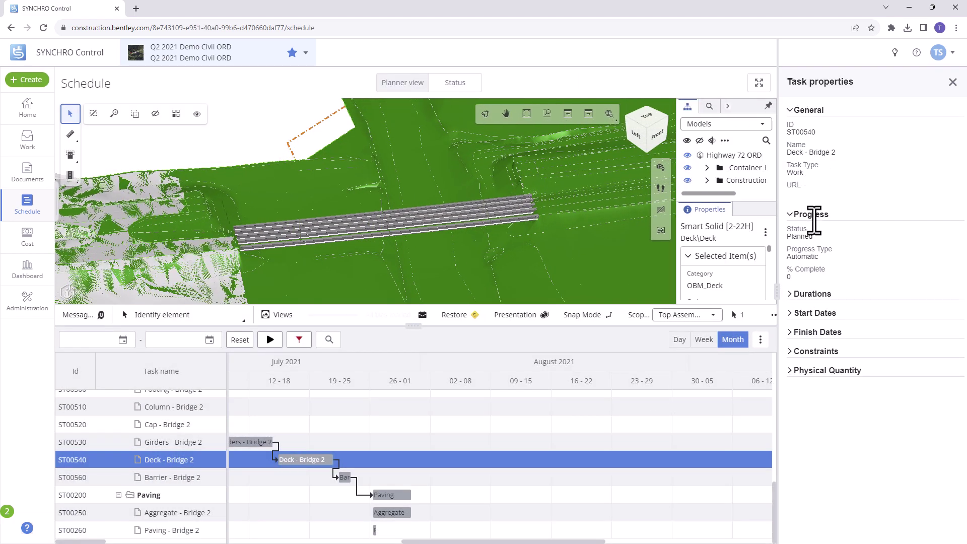
{"action": "left_click", "coordinate": [793, 296]}
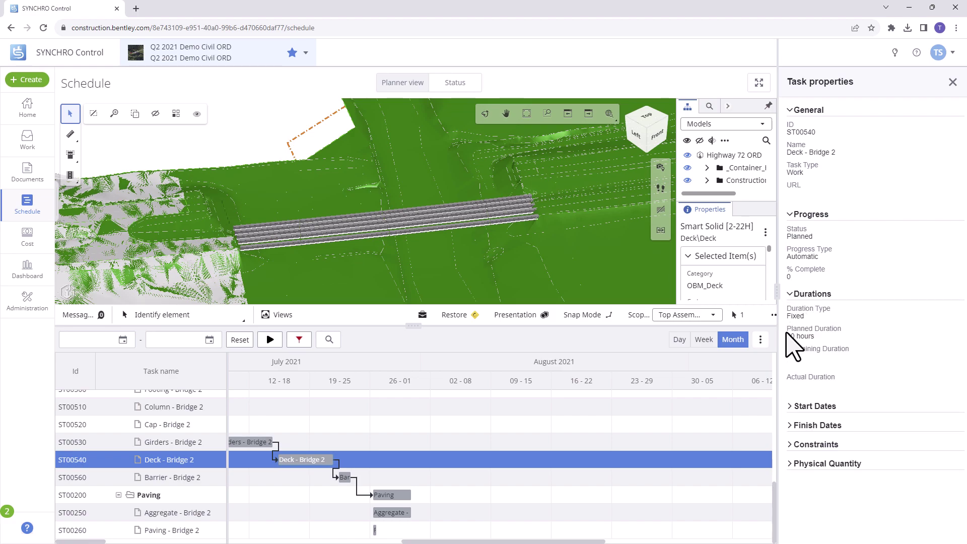
{"action": "left_click", "coordinate": [788, 407]}
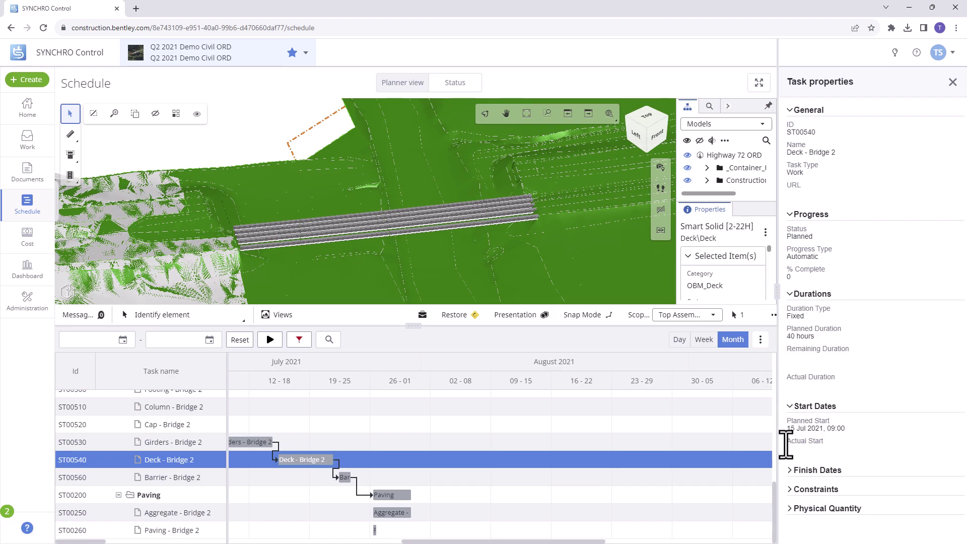
{"action": "left_click", "coordinate": [788, 471]}
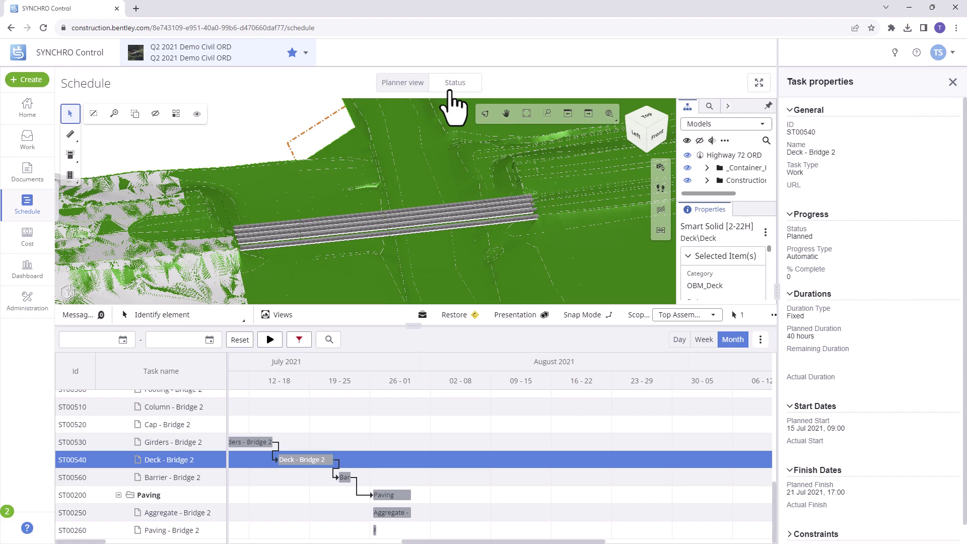
Close the task properties and switch to the Status view, then back to Planner
{"action": "left_click", "coordinate": [951, 82]}
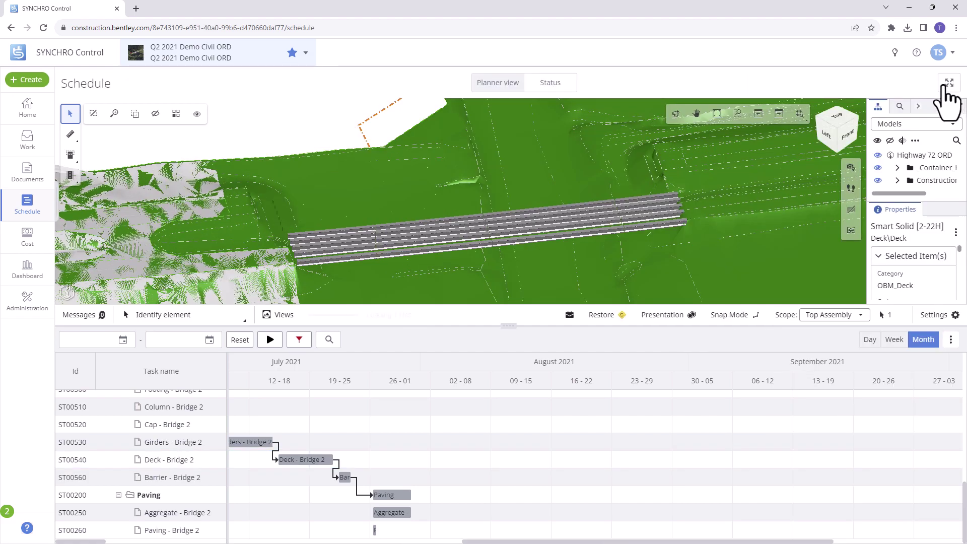
{"action": "left_click", "coordinate": [537, 86]}
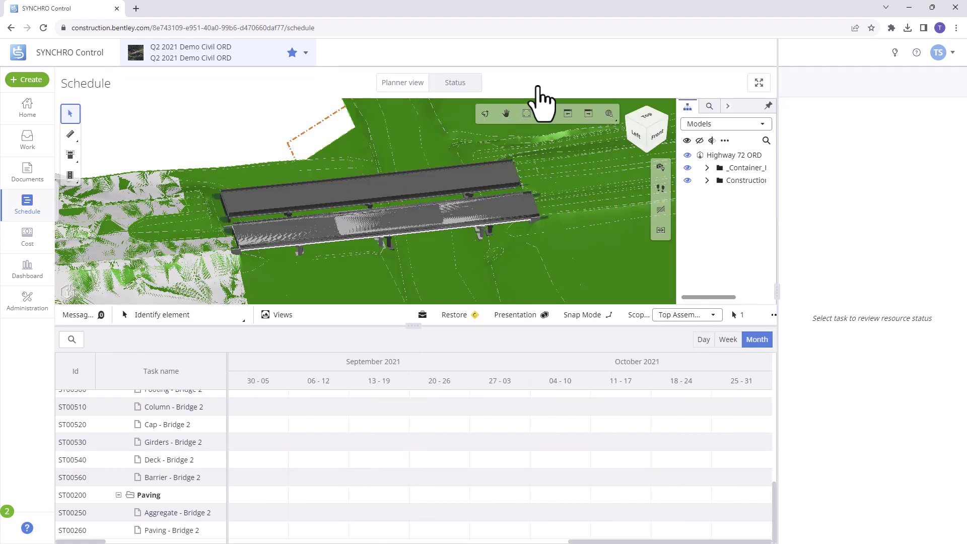
{"action": "left_click", "coordinate": [406, 86]}
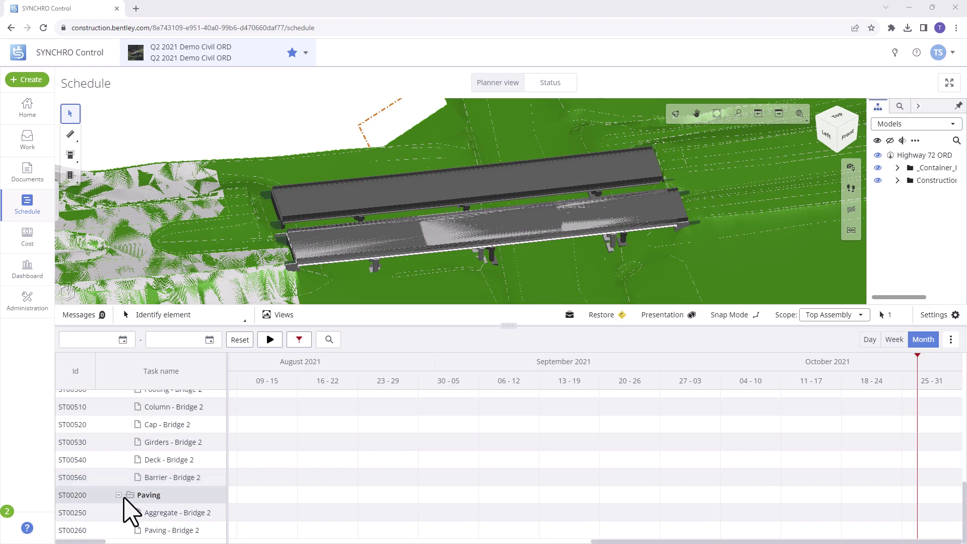
Expand Paving, widen the task table to show Planned Finish and Duration, and select Deck - Bridge 2
{"action": "scroll", "coordinate": [121, 524], "scroll_direction": "up", "scroll_amount": 1}
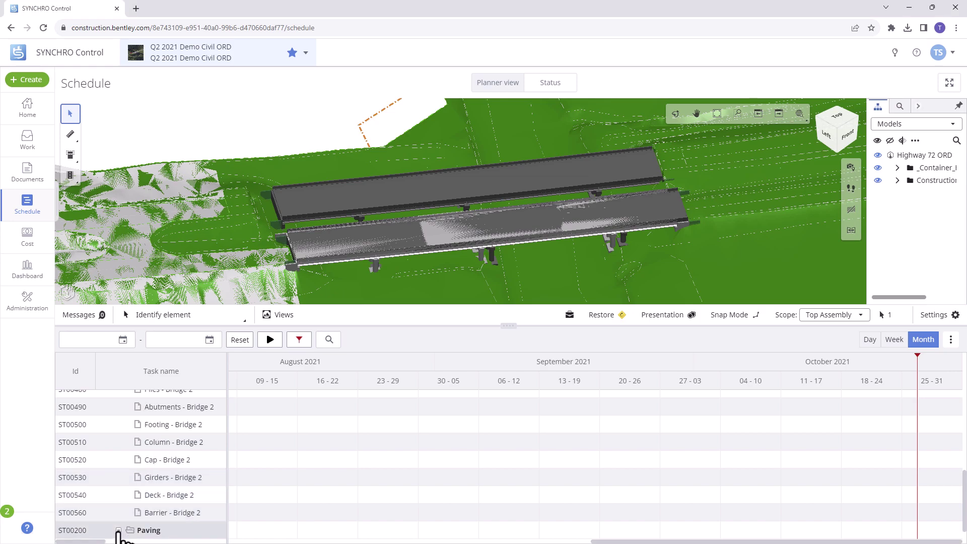
{"action": "left_click", "coordinate": [119, 530]}
{"action": "scroll", "coordinate": [142, 526], "scroll_direction": "down", "scroll_amount": 1}
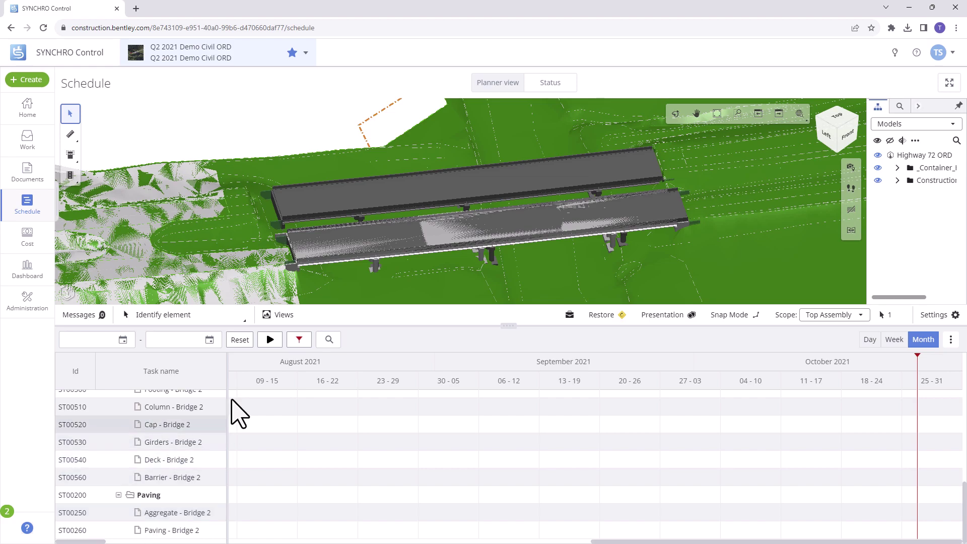
{"action": "left_click_drag", "start_coordinate": [227, 401], "coordinate": [382, 411]}
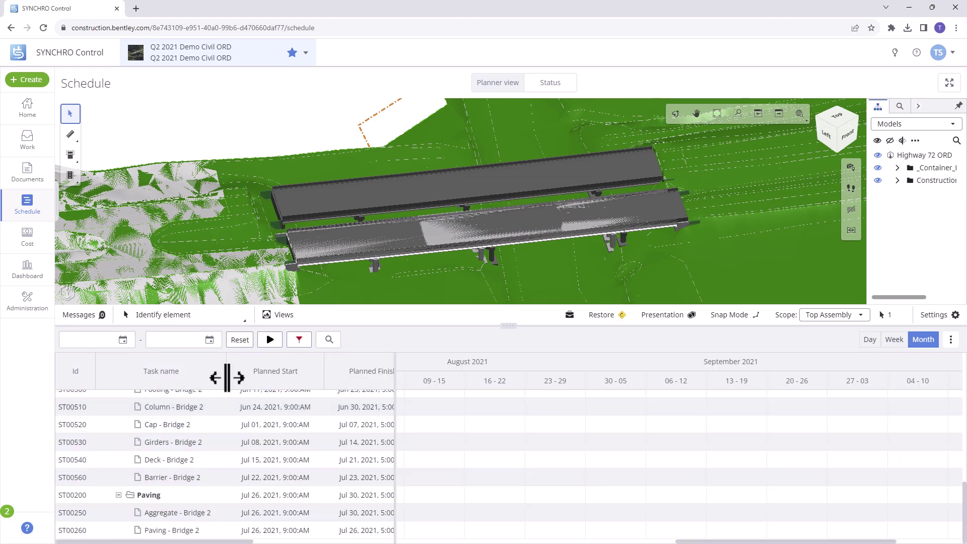
{"action": "left_click_drag", "start_coordinate": [227, 378], "coordinate": [182, 385]}
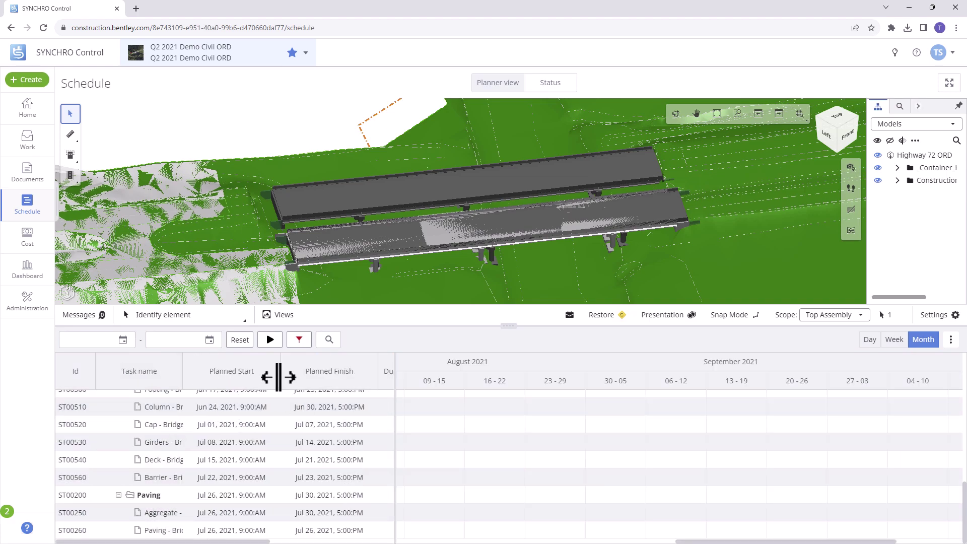
{"action": "left_click_drag", "start_coordinate": [278, 377], "coordinate": [247, 387]}
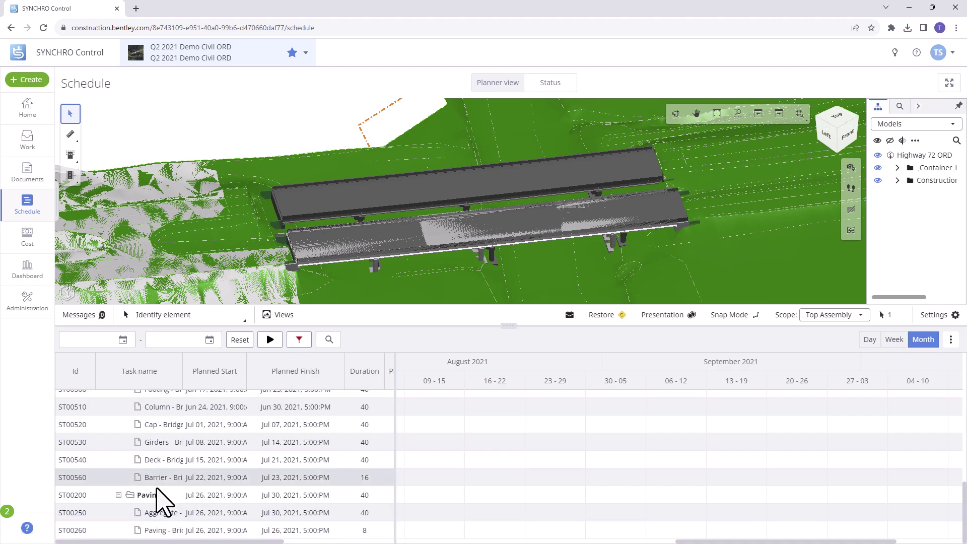
{"action": "scroll", "coordinate": [155, 503], "scroll_direction": "up", "scroll_amount": 1}
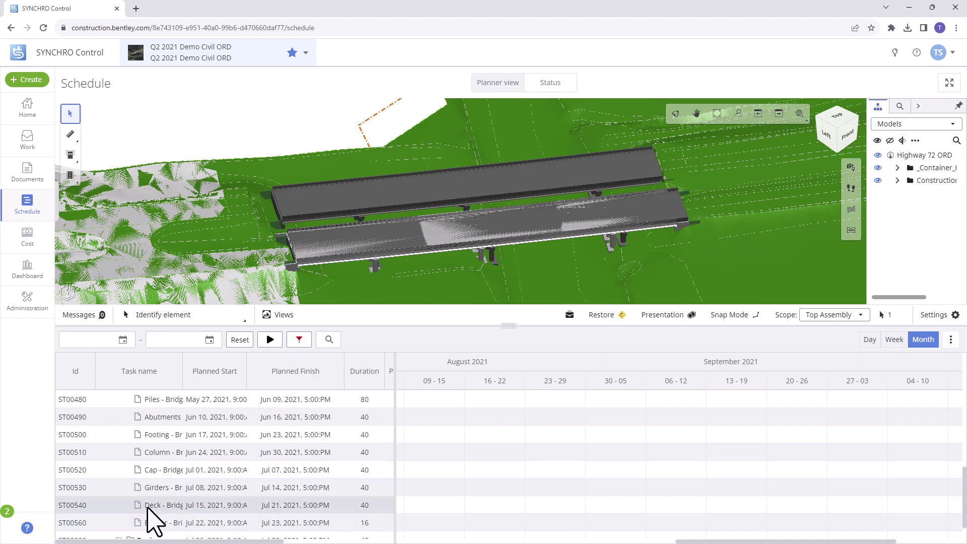
{"action": "left_click", "coordinate": [148, 506]}
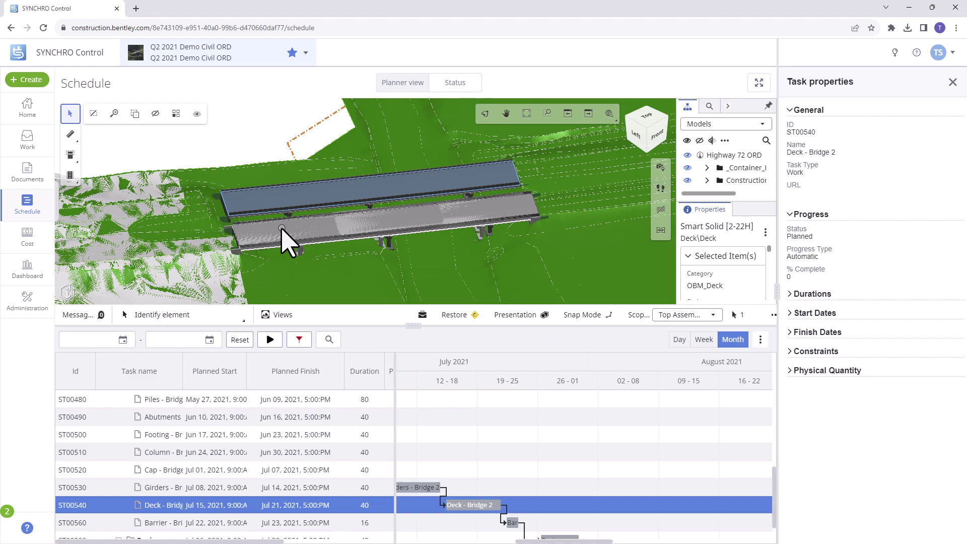
Select Abutments - Bridge 2, set the Gantt timescale to weeks, then select Footing - Bridge 2
{"action": "left_click", "coordinate": [211, 421]}
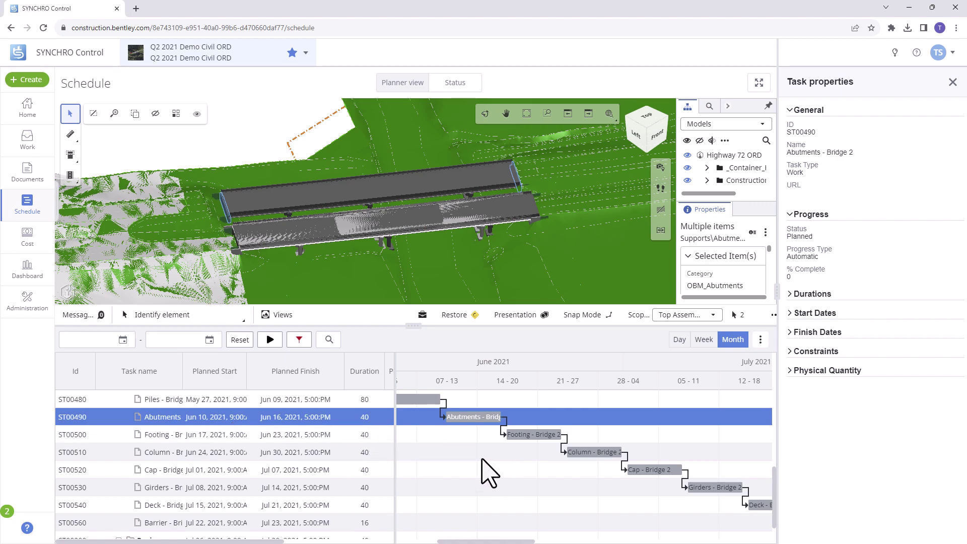
{"action": "scroll", "coordinate": [486, 468], "scroll_direction": "down", "scroll_amount": 3}
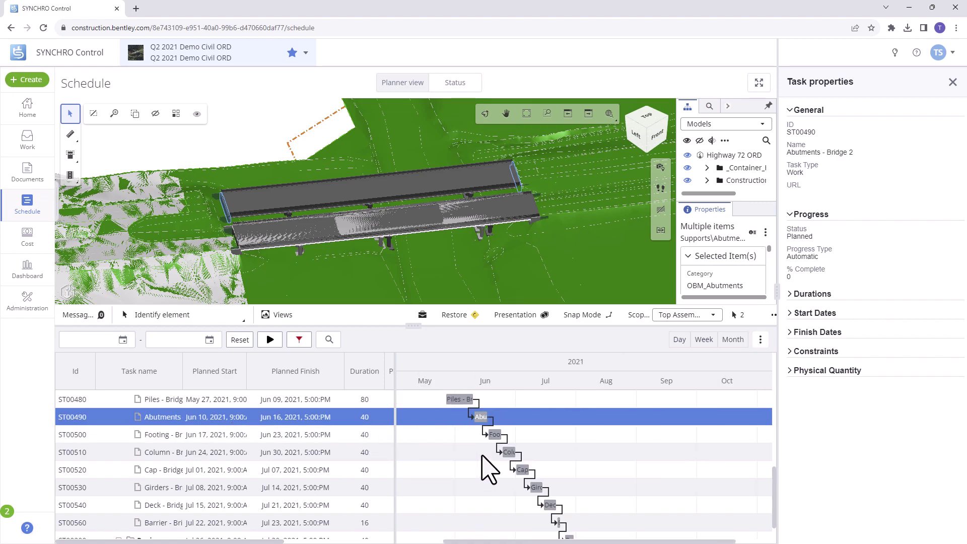
{"action": "scroll", "coordinate": [485, 469], "scroll_direction": "down", "scroll_amount": 3}
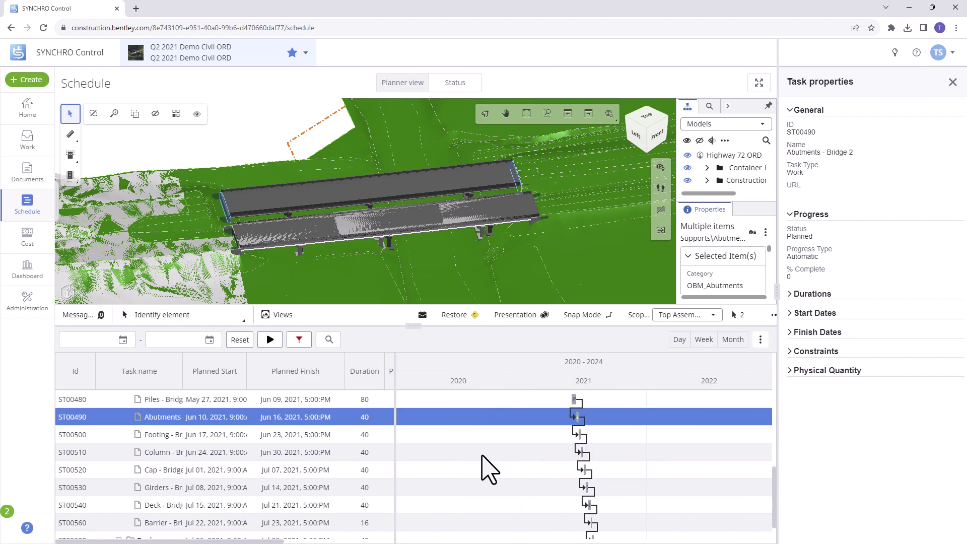
{"action": "scroll", "coordinate": [486, 468], "scroll_direction": "up", "scroll_amount": 6}
{"action": "scroll", "coordinate": [485, 468], "scroll_direction": "up", "scroll_amount": 3}
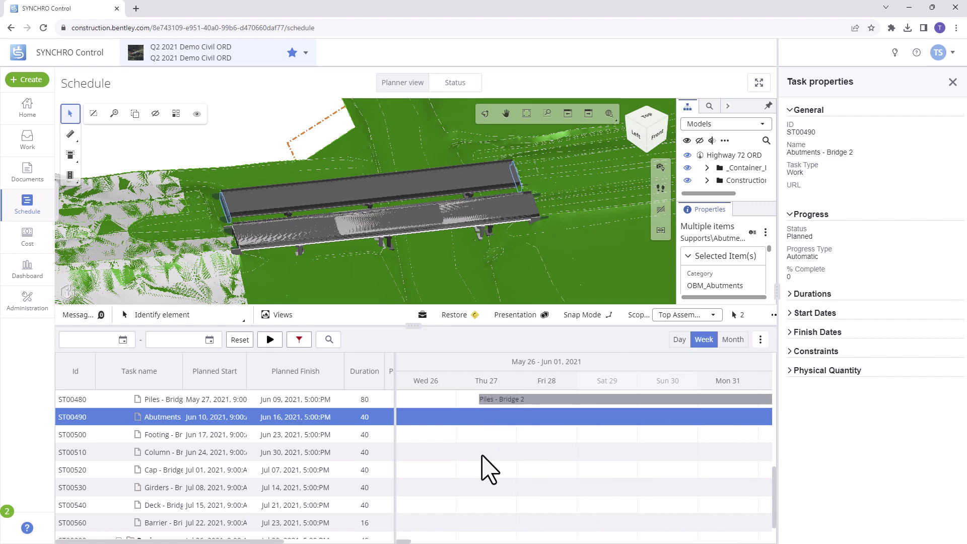
{"action": "left_click", "coordinate": [311, 432]}
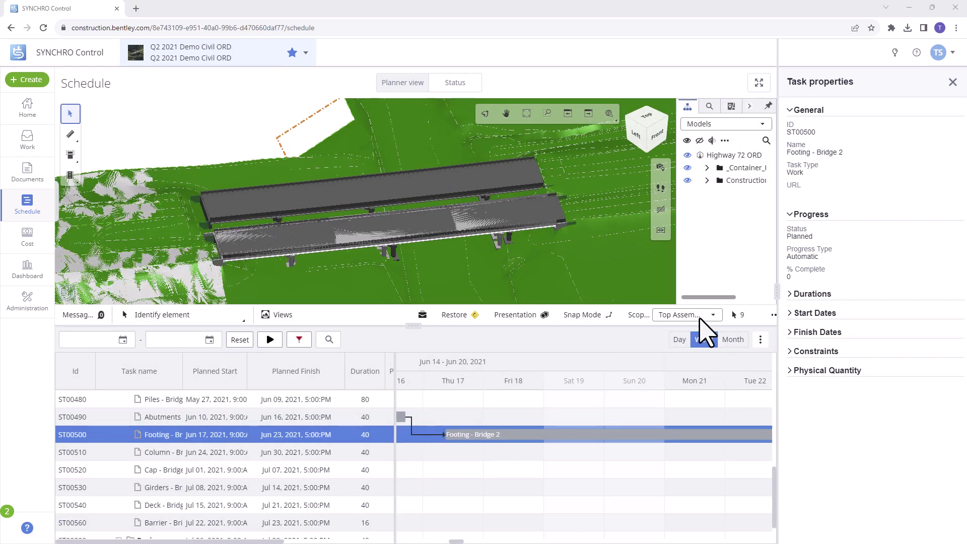
Show Piles - Bridge 1 in the Status view, viewing the green Installed piles from an oblique left angle
{"action": "left_click", "coordinate": [466, 85]}
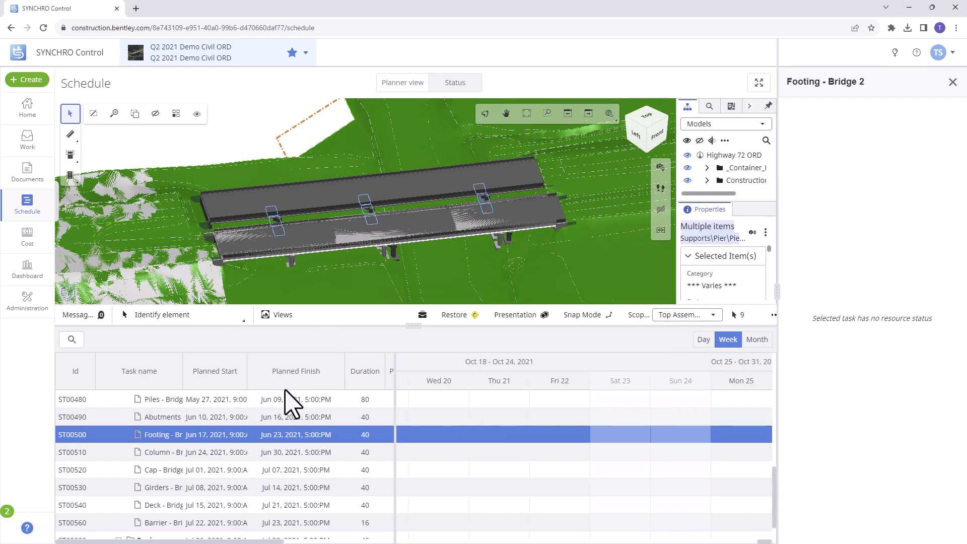
{"action": "scroll", "coordinate": [262, 443], "scroll_direction": "up", "scroll_amount": 4}
{"action": "left_click", "coordinate": [222, 441]}
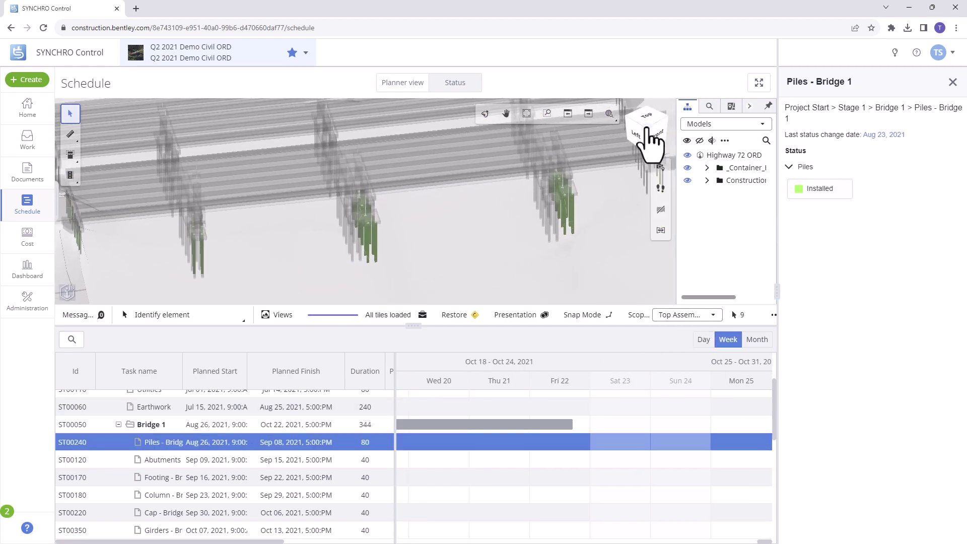
{"action": "left_click", "coordinate": [649, 133]}
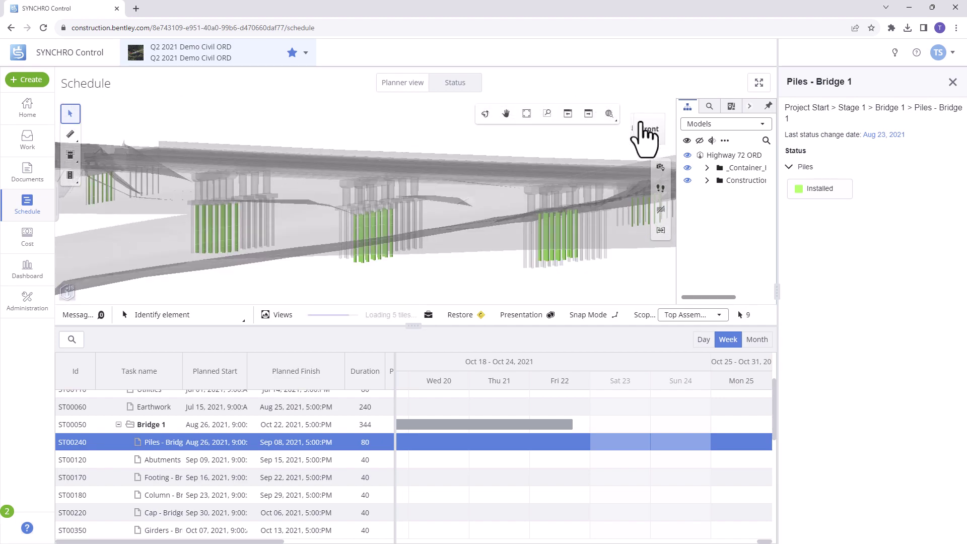
{"action": "left_click_drag", "start_coordinate": [641, 126], "coordinate": [657, 129]}
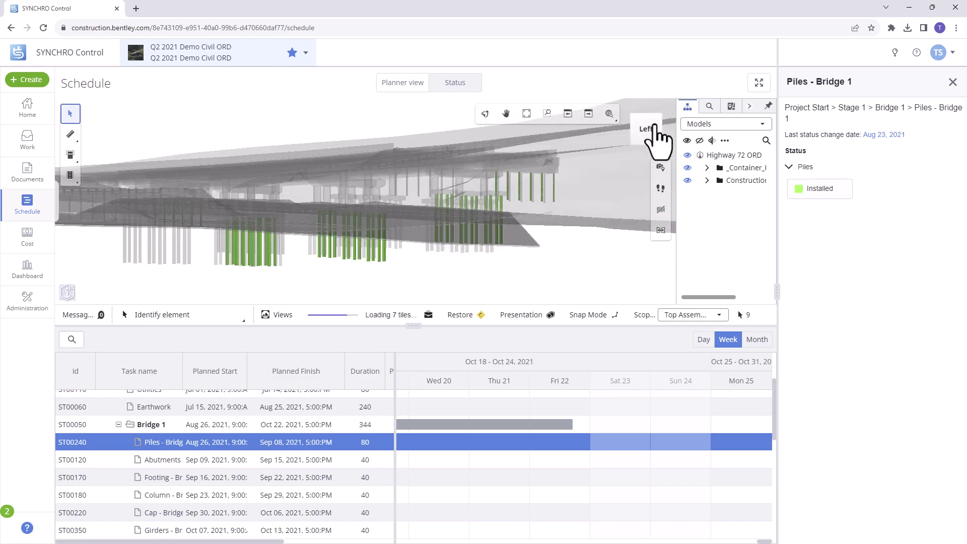